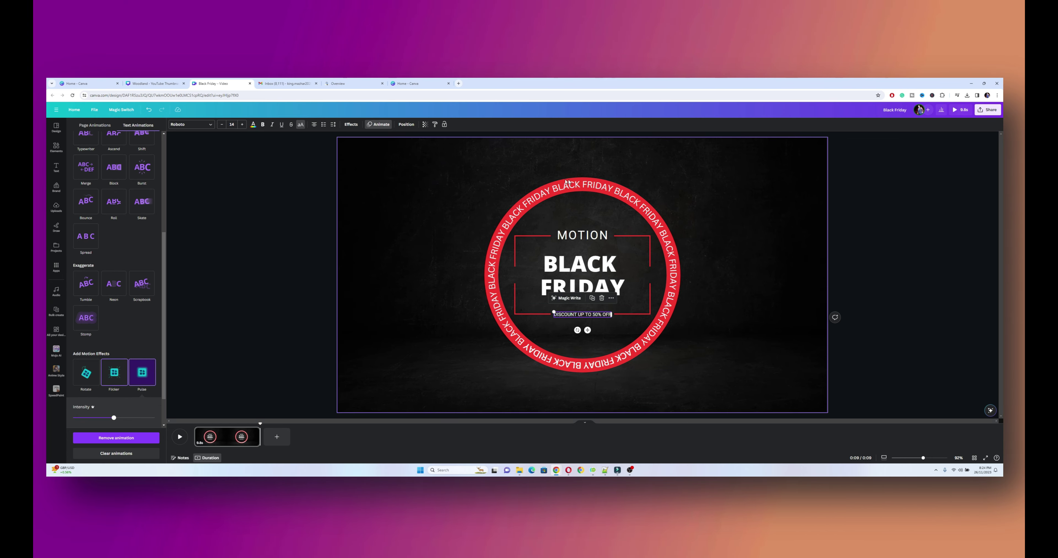
Step: Unlock the circular BLACK FRIDAY text, apply the Rotate motion effect to it, and preview the video
{"action": "left_click", "coordinate": [505, 231]}
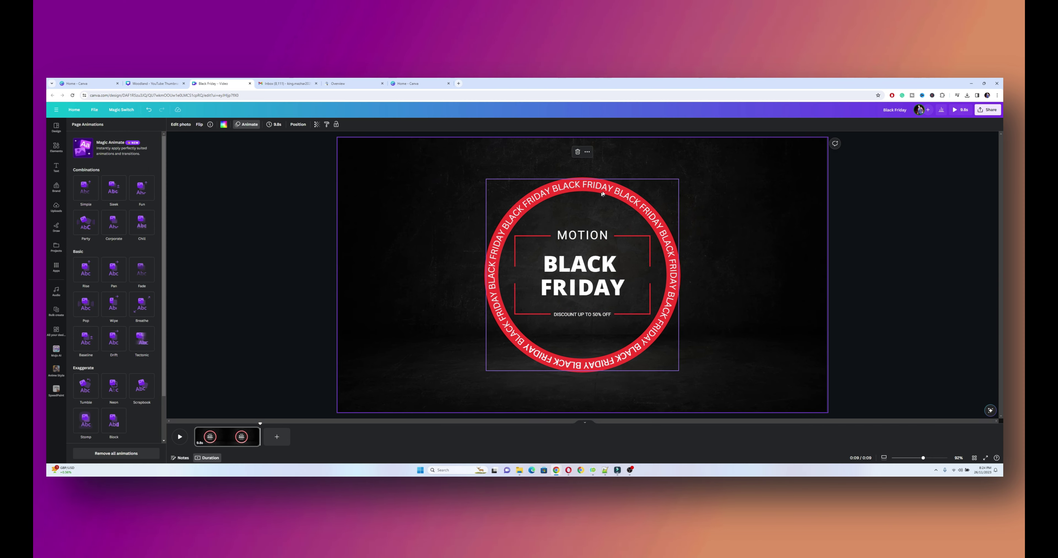
{"action": "left_click", "coordinate": [457, 217]}
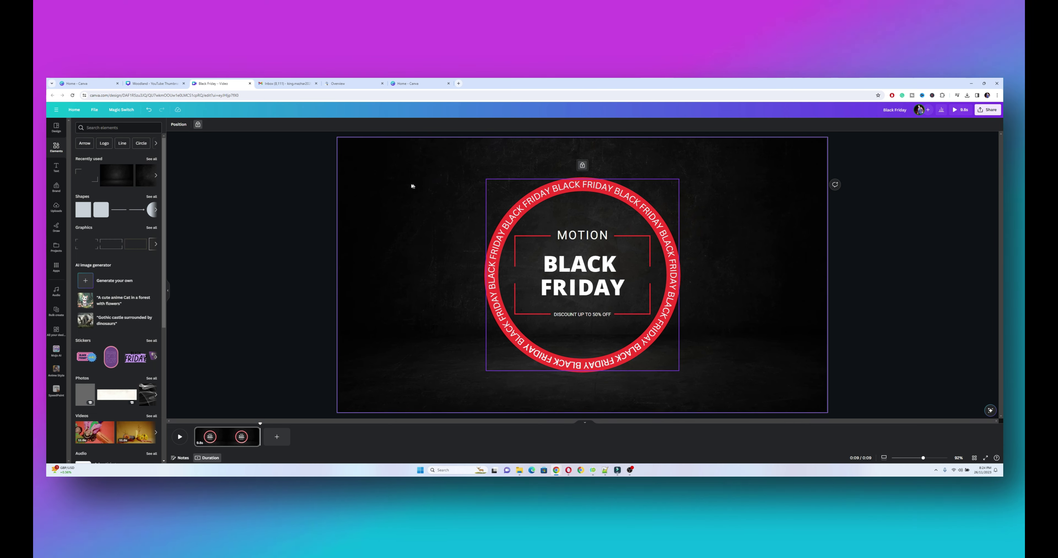
{"action": "left_click", "coordinate": [197, 124]}
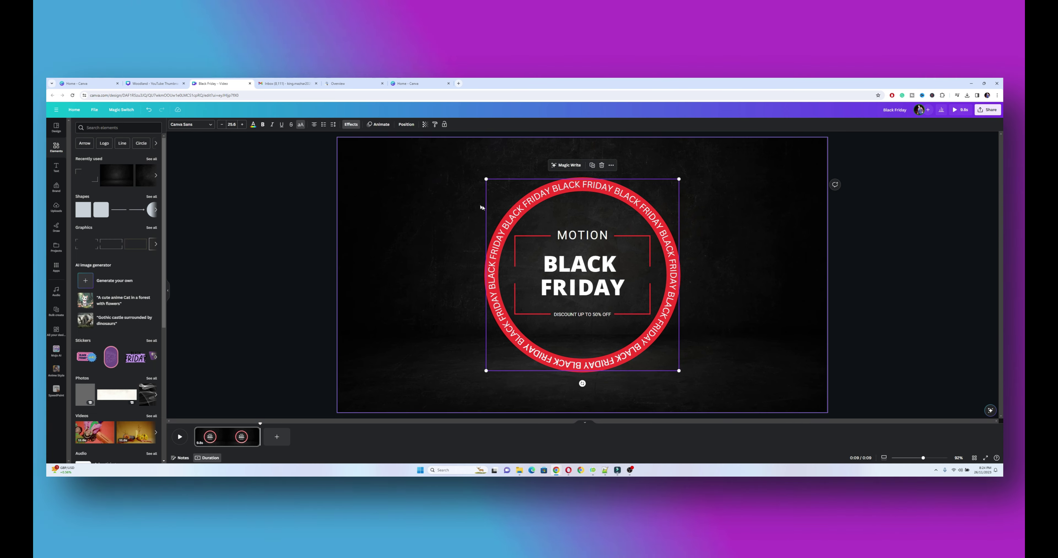
{"action": "left_click", "coordinate": [374, 124]}
{"action": "scroll", "coordinate": [125, 361], "scroll_direction": "down", "scroll_amount": 5}
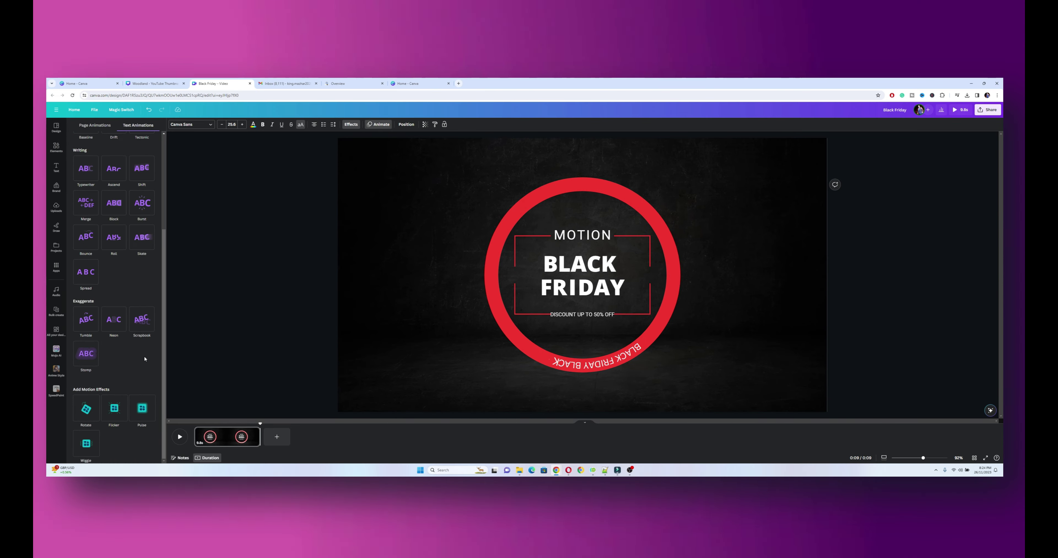
{"action": "left_click", "coordinate": [86, 409]}
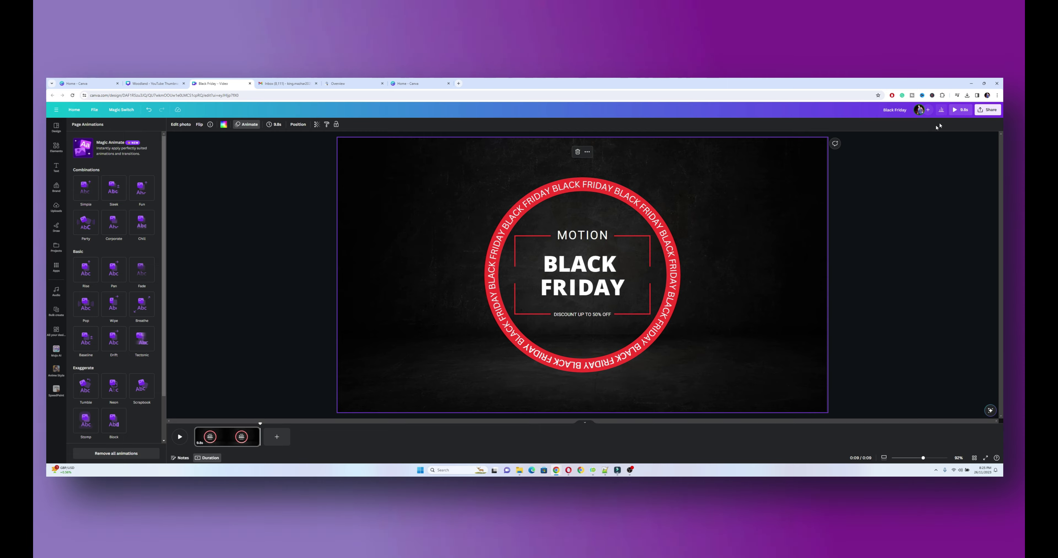
{"action": "key", "text": "ctrl+alt+p"}
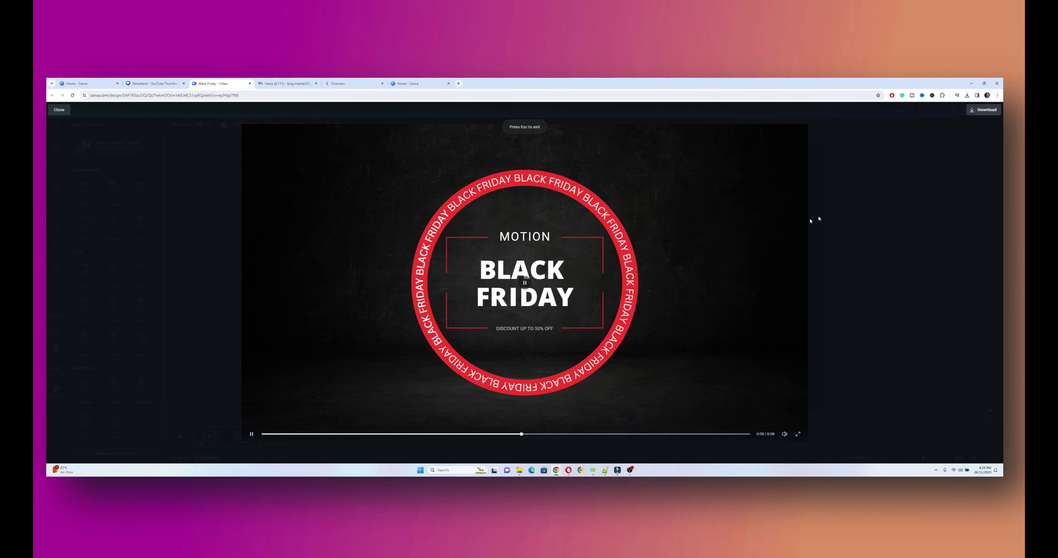
{"action": "key", "text": "Escape"}
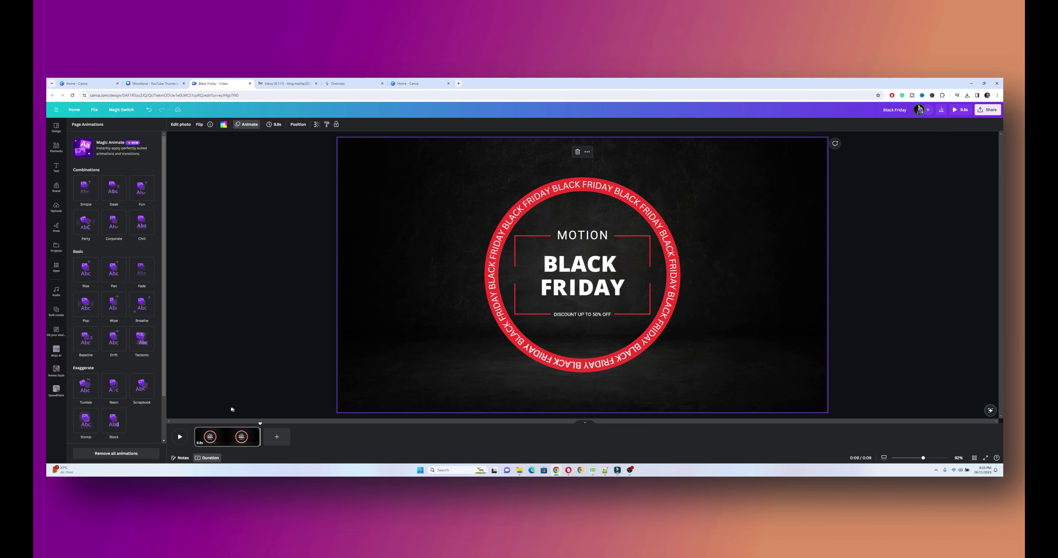
Step: Search the elements for "background leak" videos and add a black clip with moving red light to the page
{"action": "left_click", "coordinate": [54, 150]}
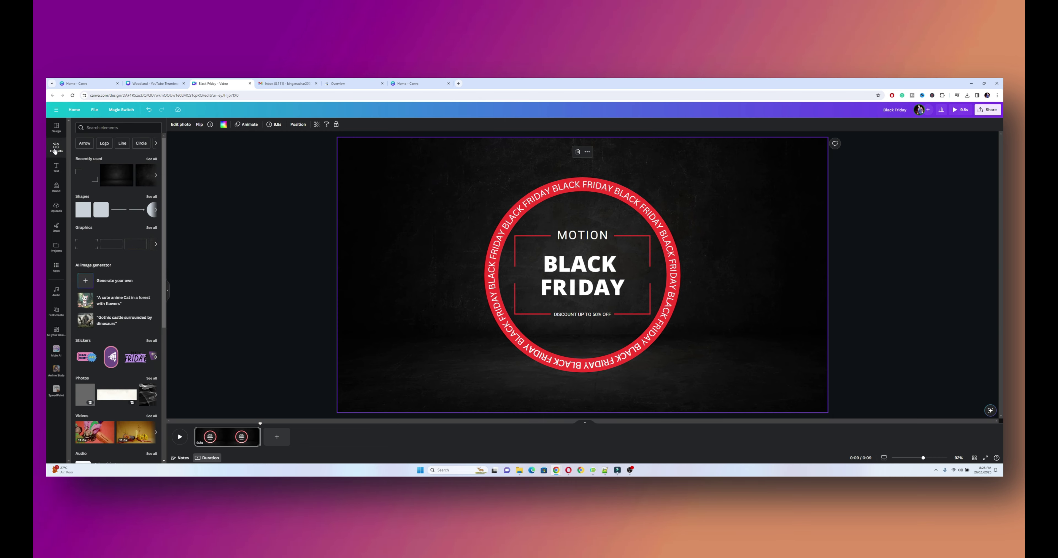
{"action": "left_click", "coordinate": [99, 129]}
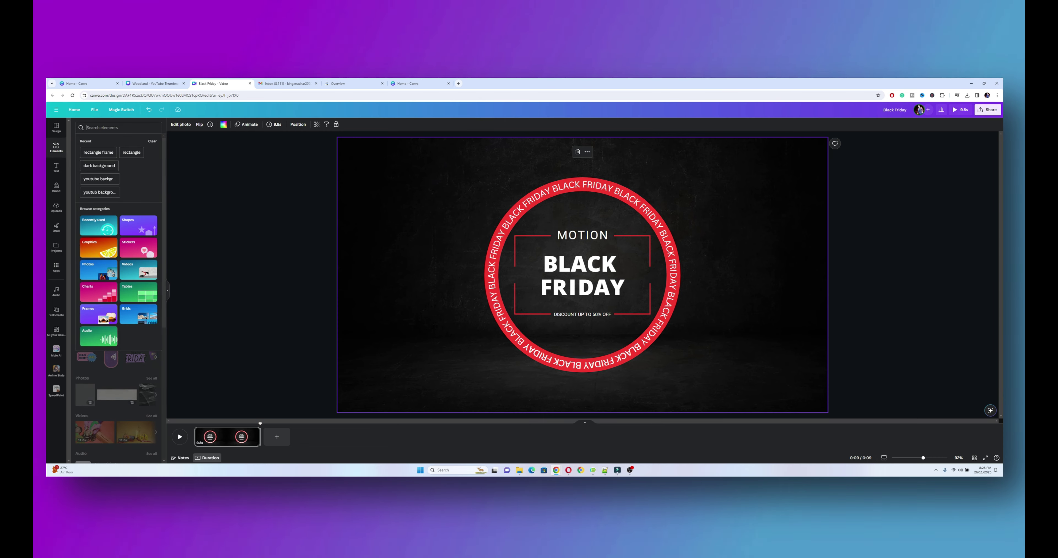
{"action": "type", "text": "bacground leak"}
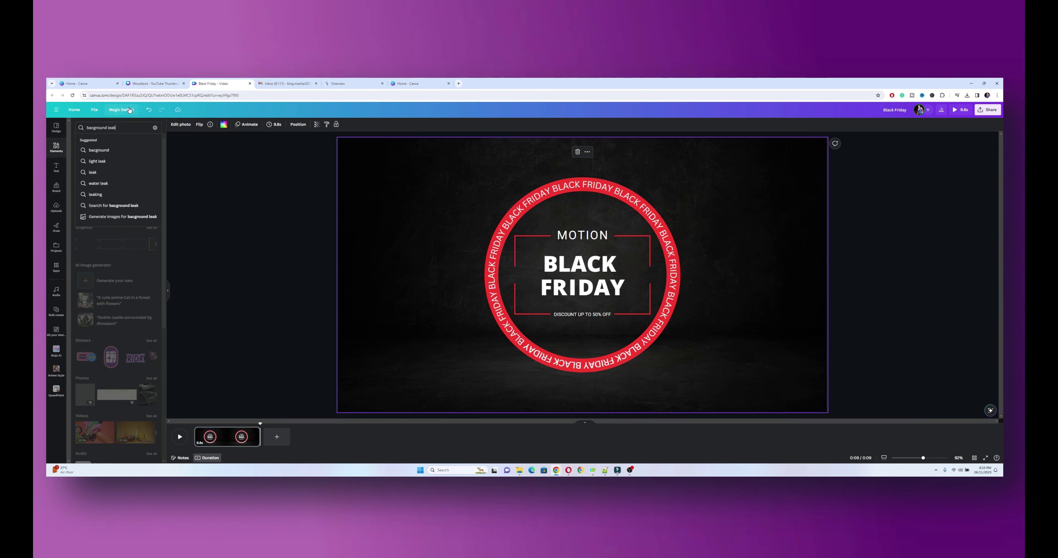
{"action": "key", "text": "Return"}
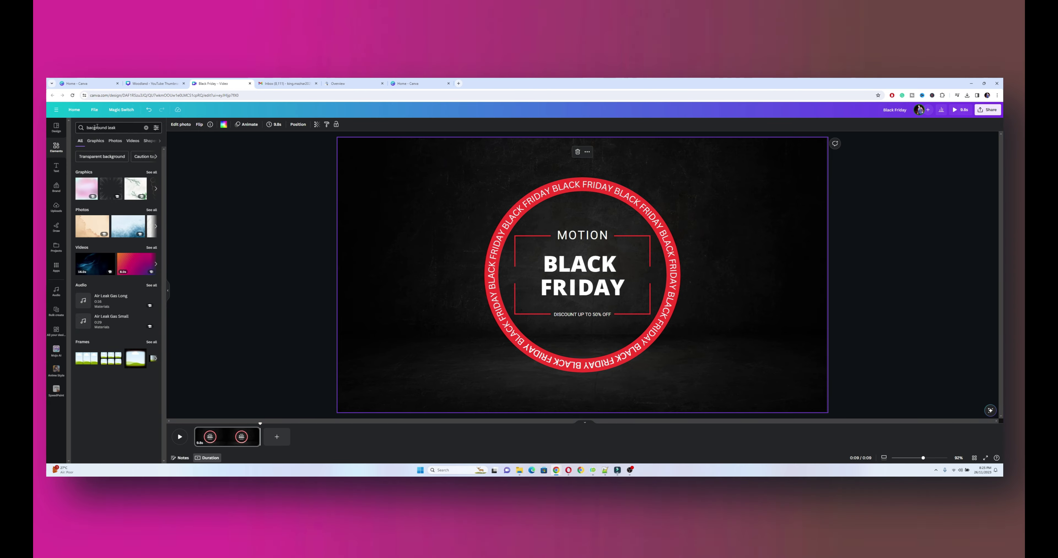
{"action": "left_click", "coordinate": [111, 142]}
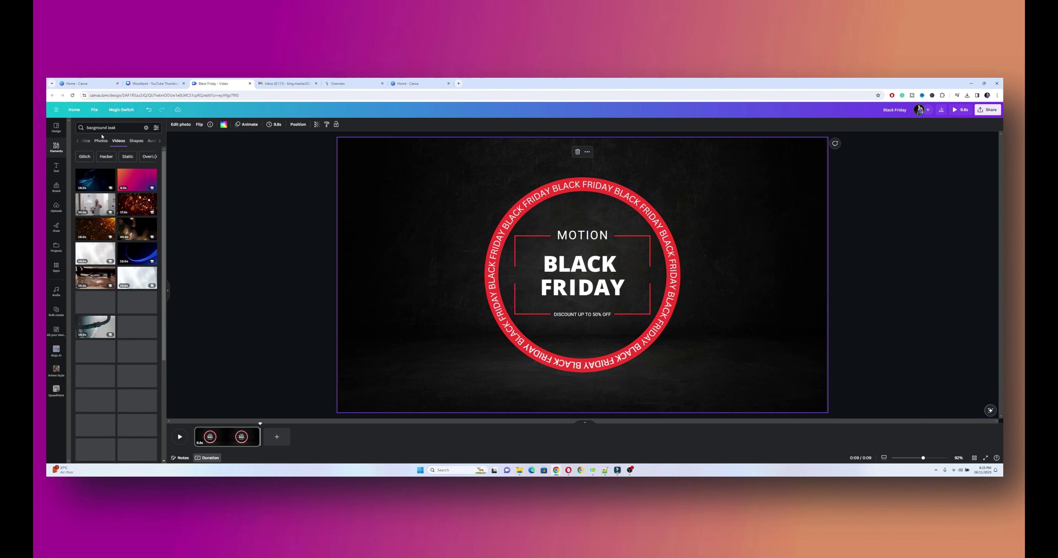
{"action": "left_click", "coordinate": [93, 128]}
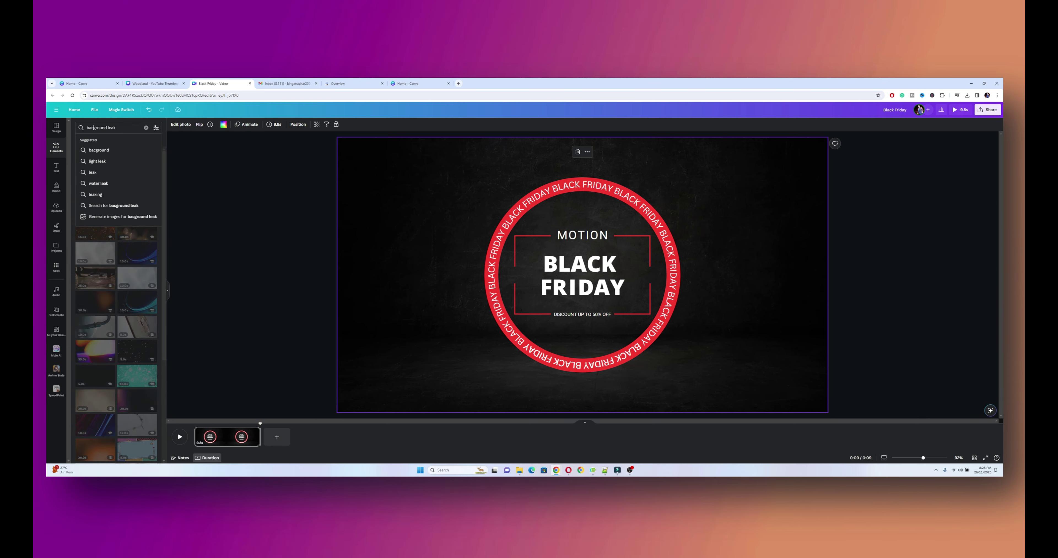
{"action": "type", "text": "k"}
{"action": "key", "text": "Return"}
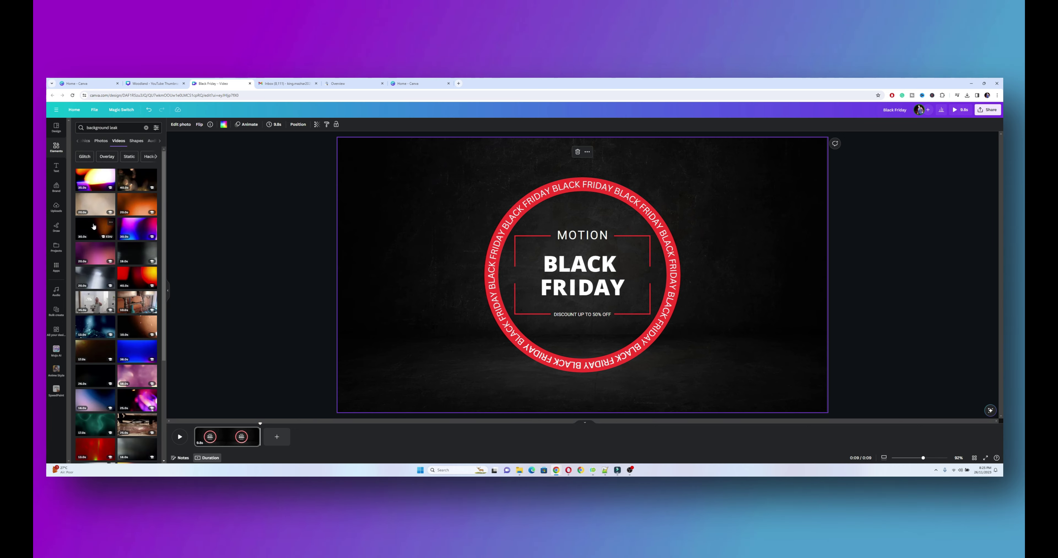
{"action": "scroll", "coordinate": [96, 222], "scroll_direction": "down", "scroll_amount": 5}
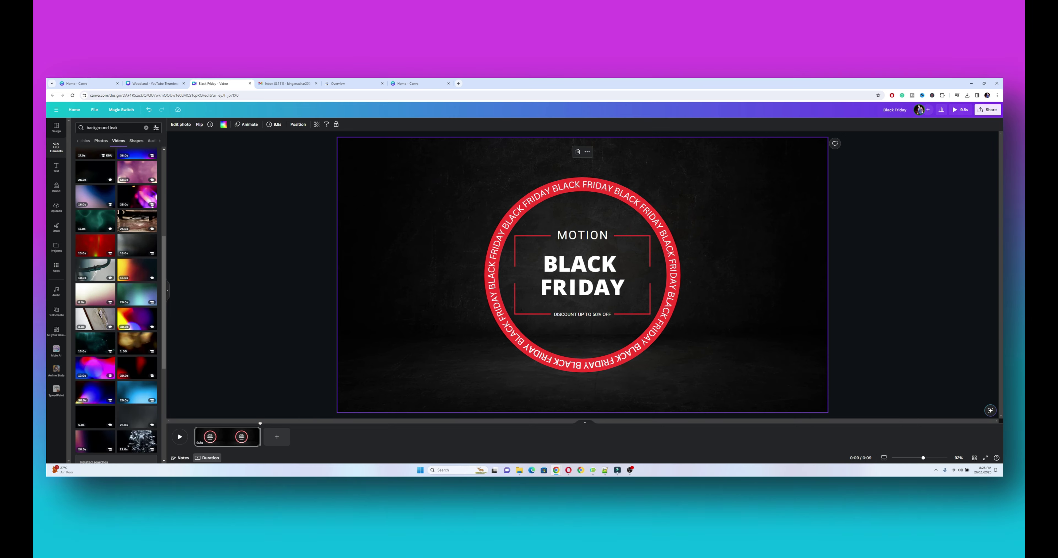
{"action": "left_click", "coordinate": [137, 375]}
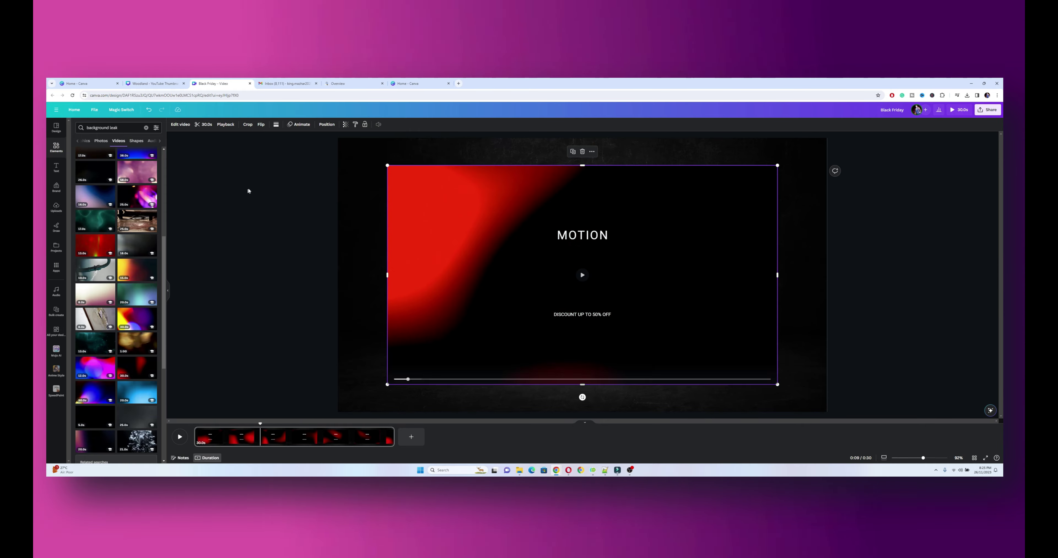
Step: Trim the end of the red light-leak clip so it runs about 7 seconds
{"action": "left_click", "coordinate": [204, 124]}
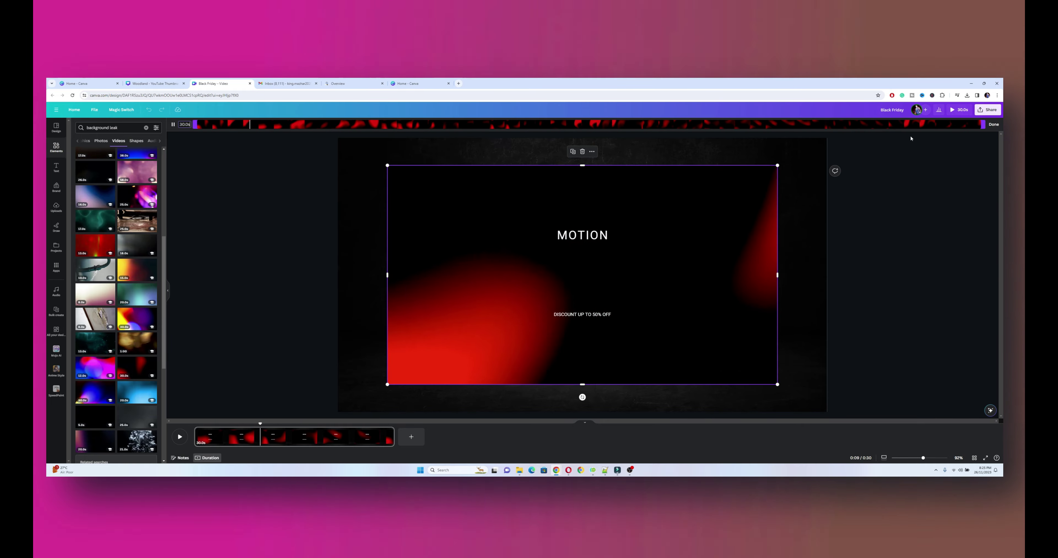
{"action": "key", "text": "Escape"}
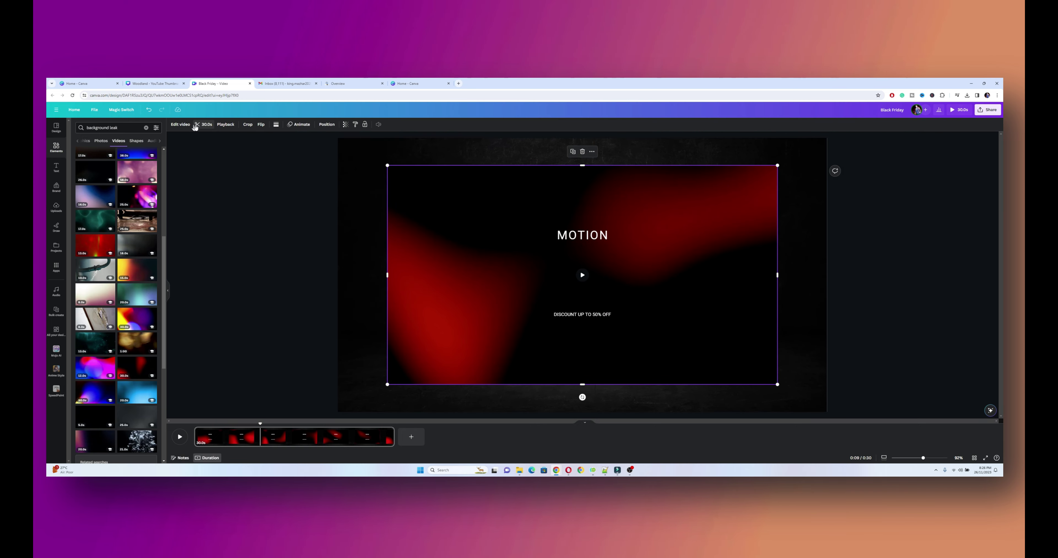
{"action": "left_click", "coordinate": [203, 124]}
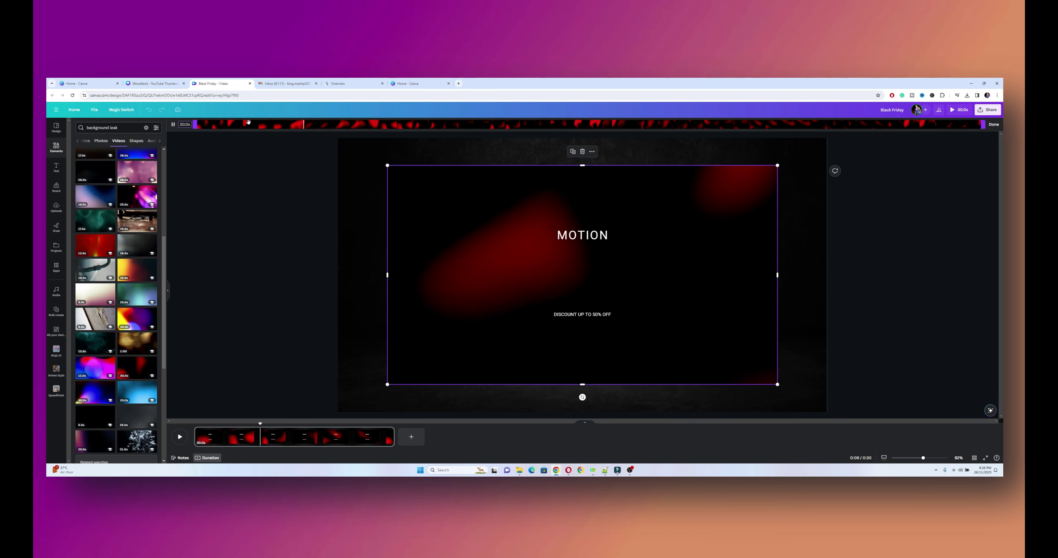
{"action": "left_click_drag", "start_coordinate": [983, 125], "coordinate": [390, 125]}
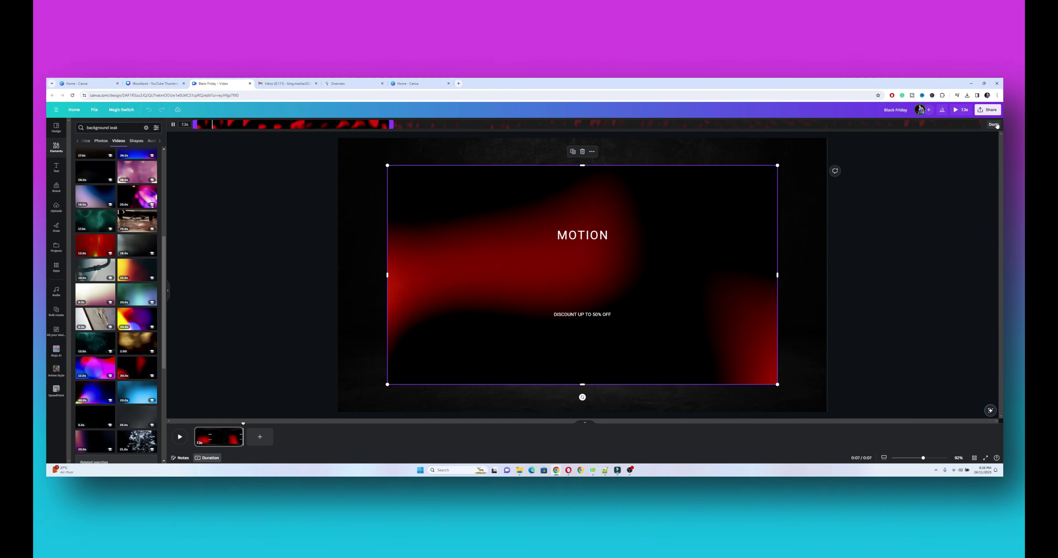
{"action": "left_click", "coordinate": [524, 231]}
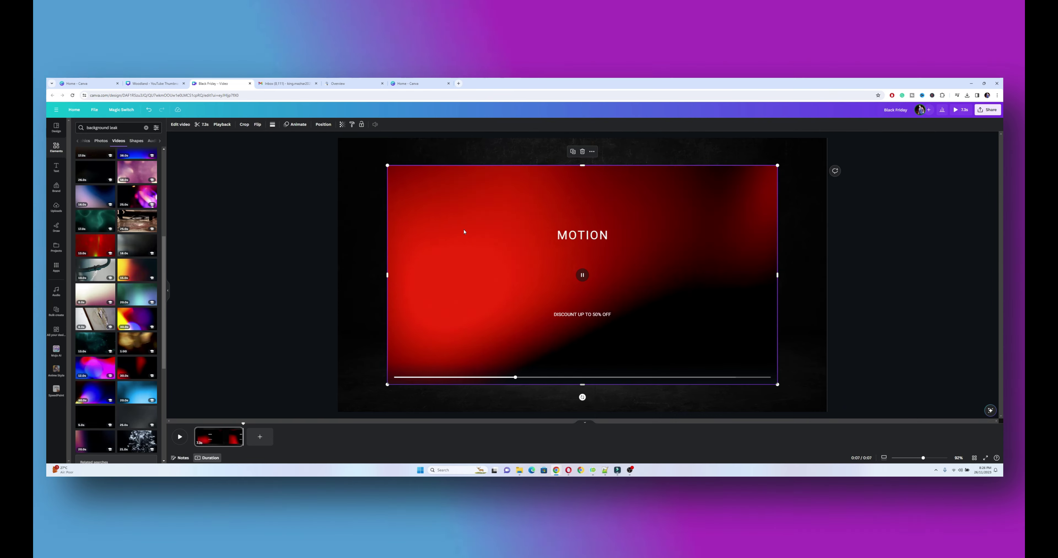
Step: Enlarge the red light-leak clip to cover the whole page and set its transparency to 40
{"action": "left_click_drag", "start_coordinate": [444, 231], "coordinate": [397, 200]}
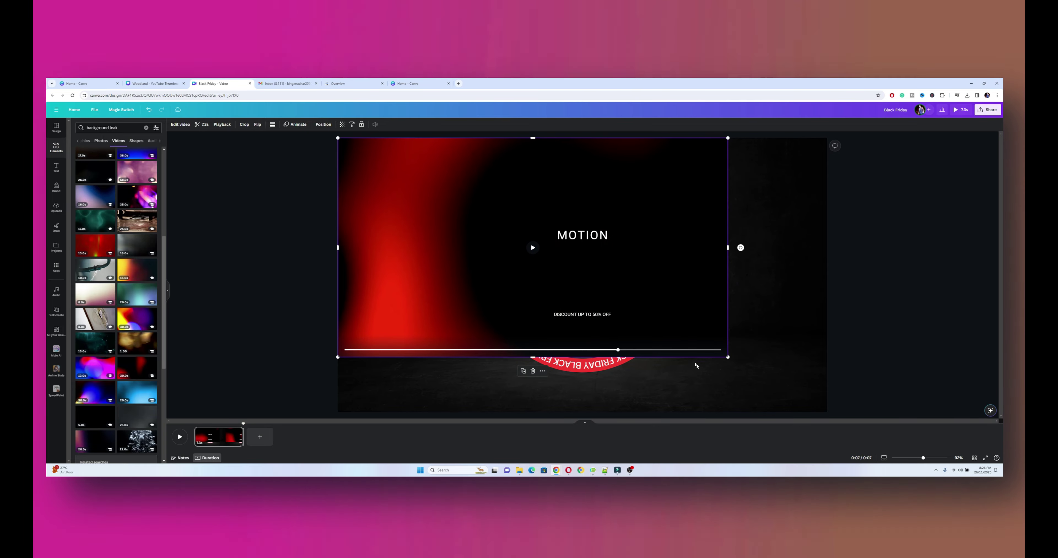
{"action": "left_click_drag", "start_coordinate": [728, 358], "coordinate": [835, 413]}
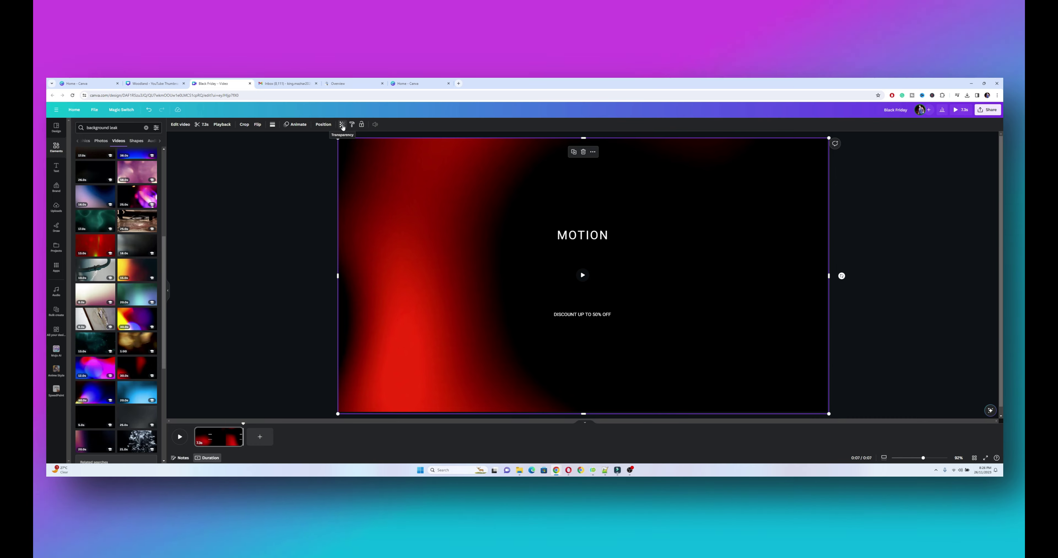
{"action": "left_click", "coordinate": [343, 125]}
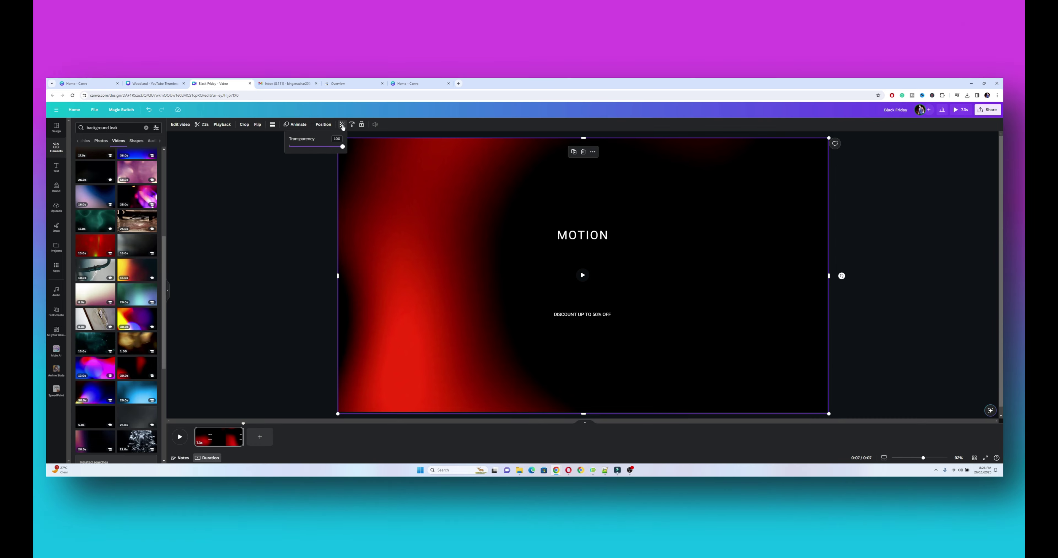
{"action": "left_click_drag", "start_coordinate": [341, 146], "coordinate": [311, 148]}
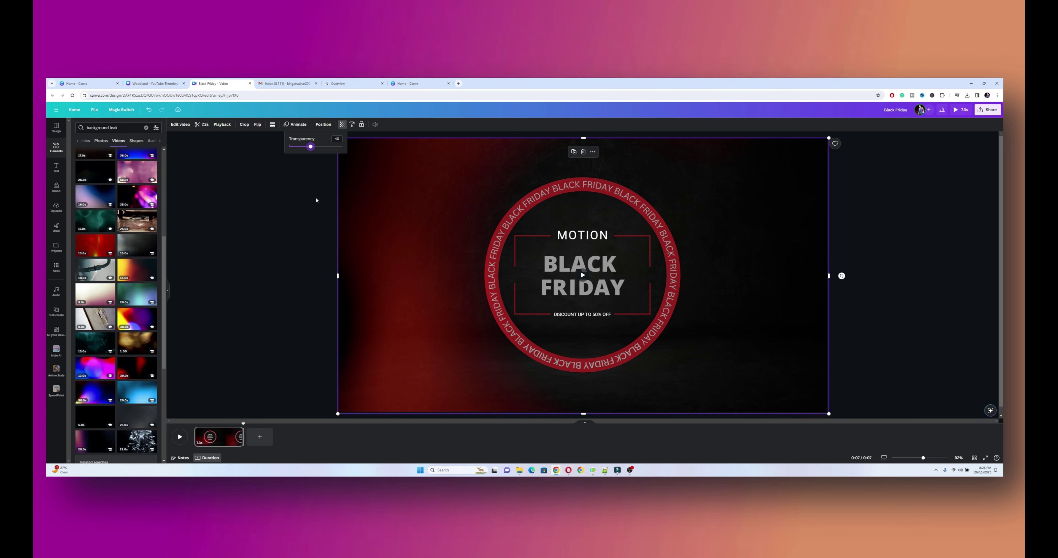
{"action": "left_click", "coordinate": [969, 110]}
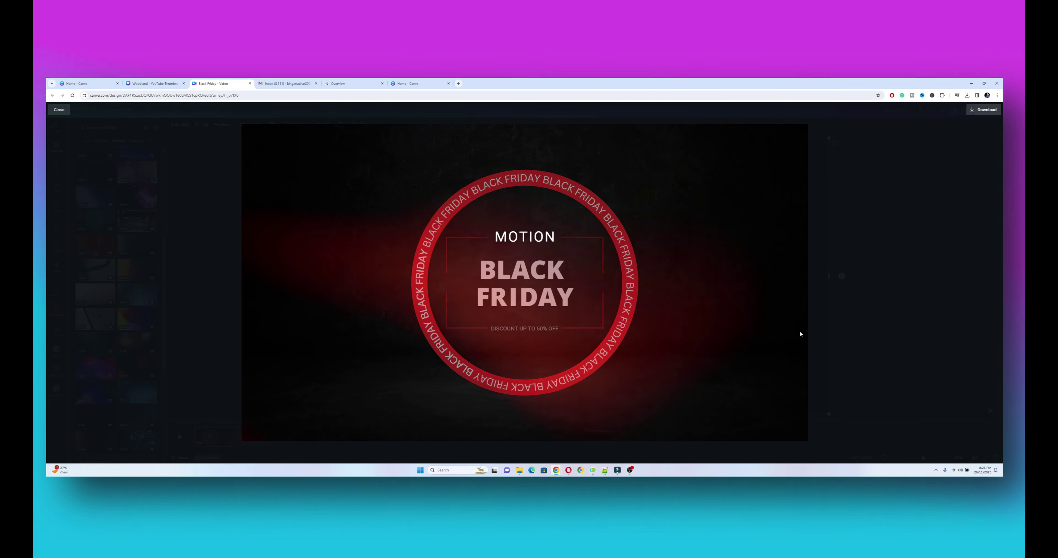
{"action": "key", "text": "Escape"}
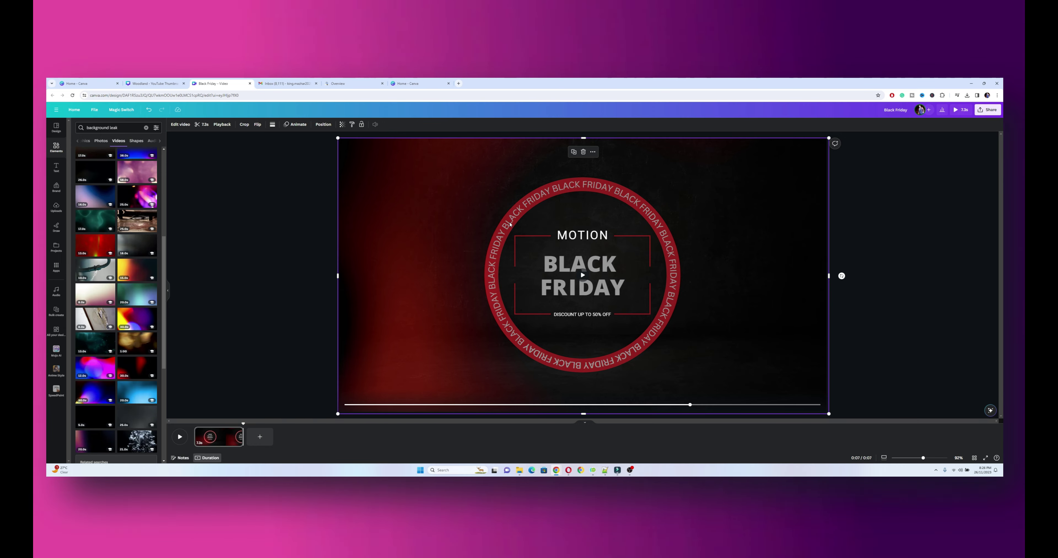
Step: Move the red clip's layer below the text, ring and frame, directly above the dark background, and preview the video
{"action": "right_click", "coordinate": [405, 207]}
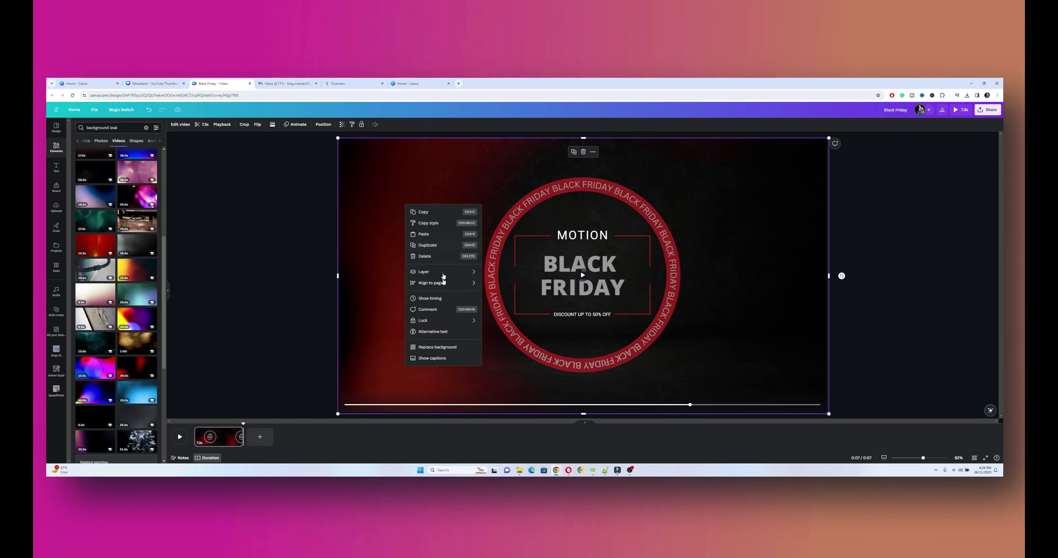
{"action": "mouse_move", "coordinate": [438, 275]}
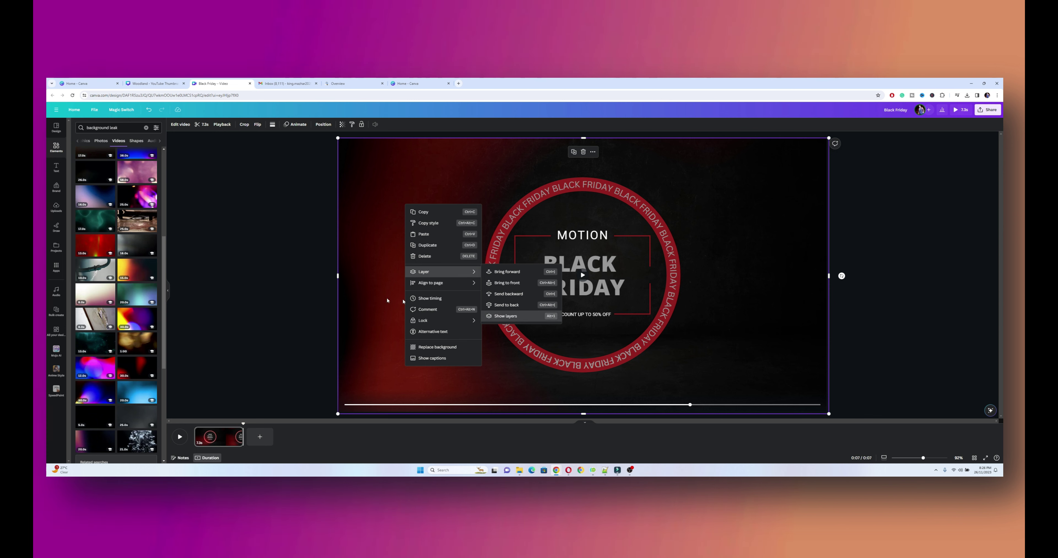
{"action": "key", "text": "alt+1"}
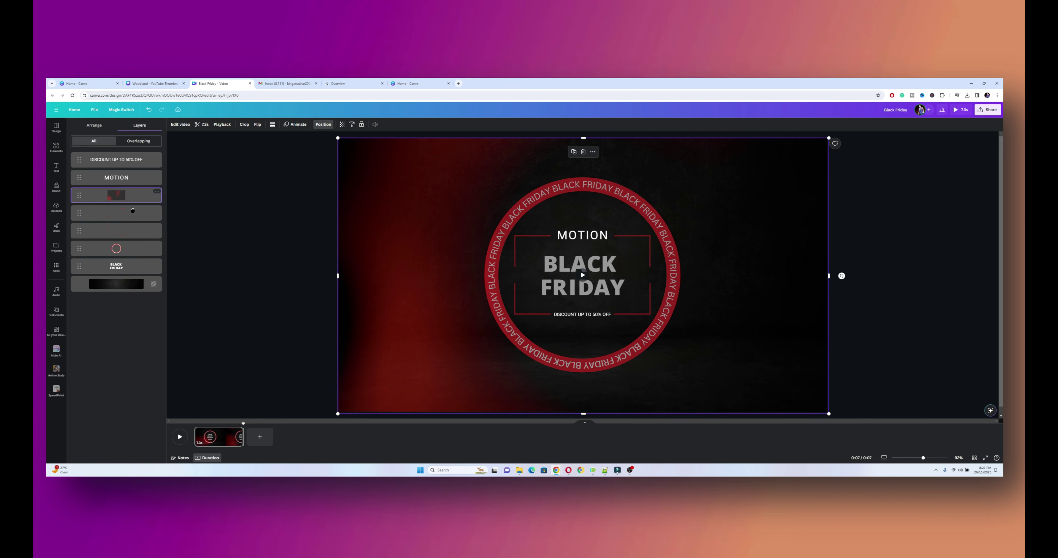
{"action": "left_click_drag", "start_coordinate": [134, 252], "coordinate": [135, 258]}
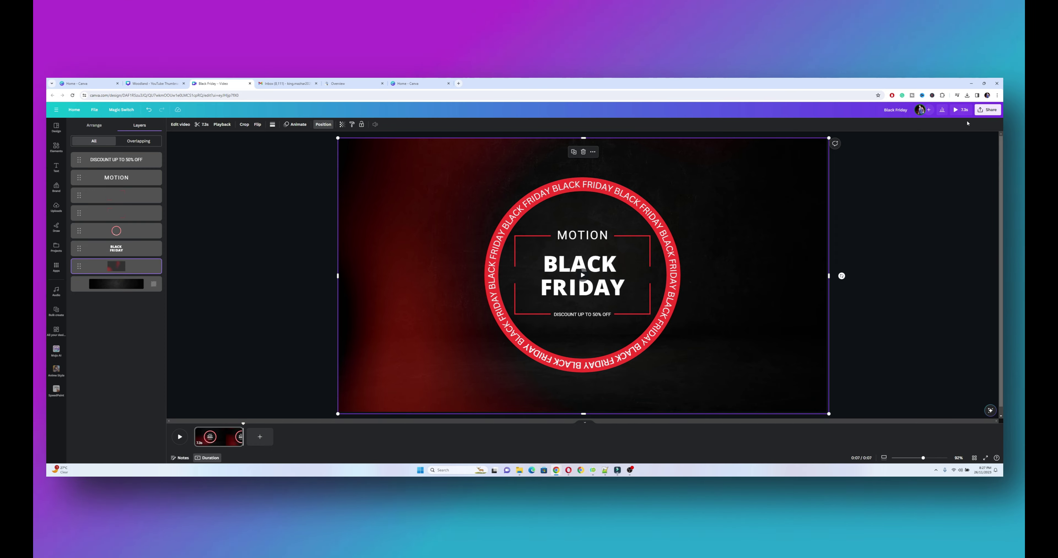
{"action": "left_click", "coordinate": [963, 113]}
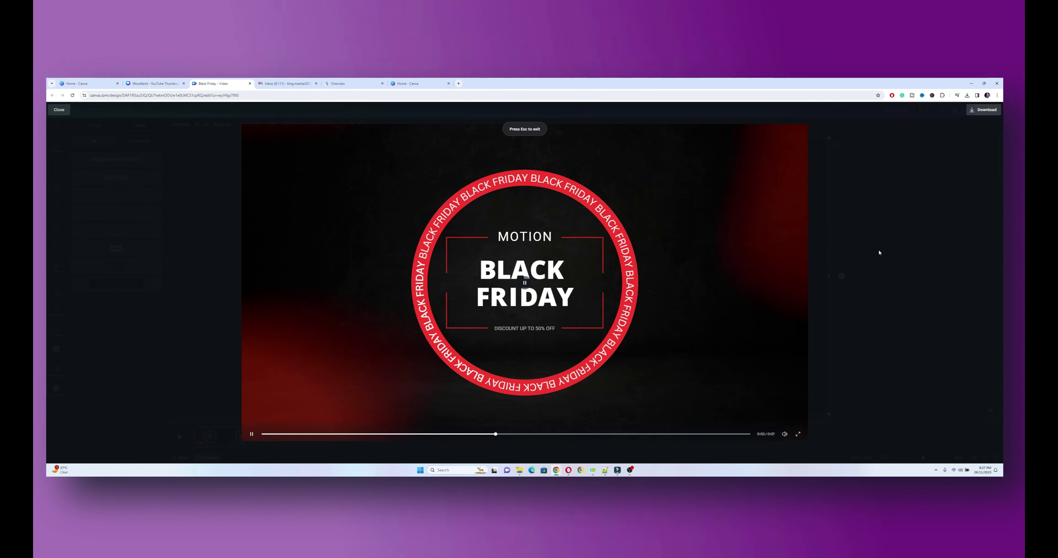
{"action": "key", "text": "Escape"}
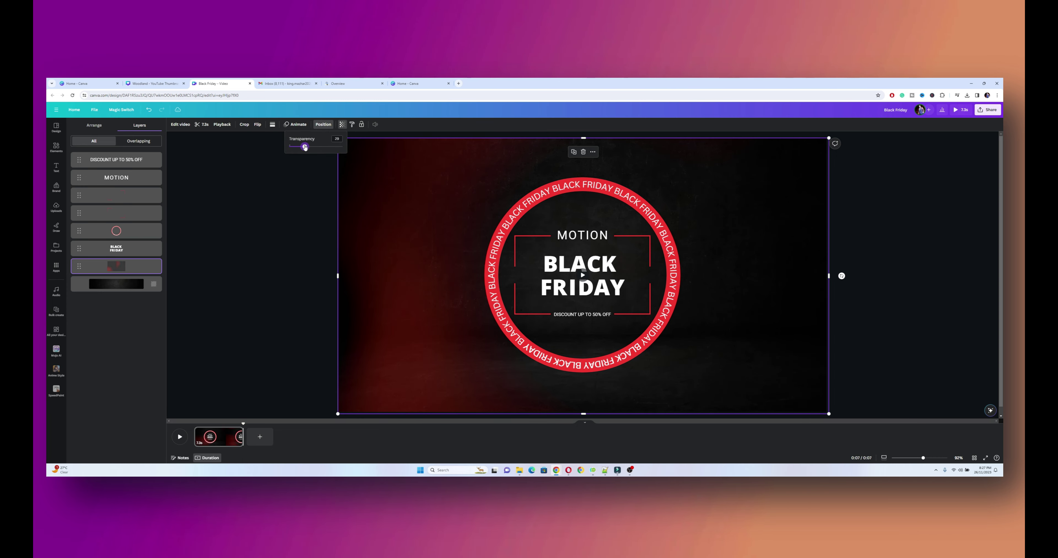
Step: Lower the red clip's transparency value to about 28 and preview the video again
{"action": "left_click_drag", "start_coordinate": [304, 147], "coordinate": [302, 146]}
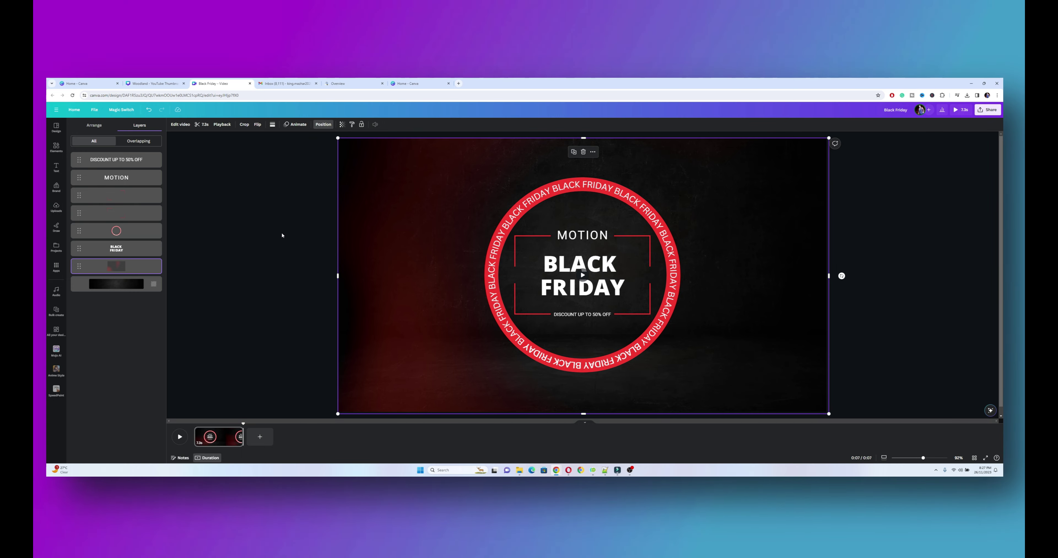
{"action": "left_click", "coordinate": [961, 111]}
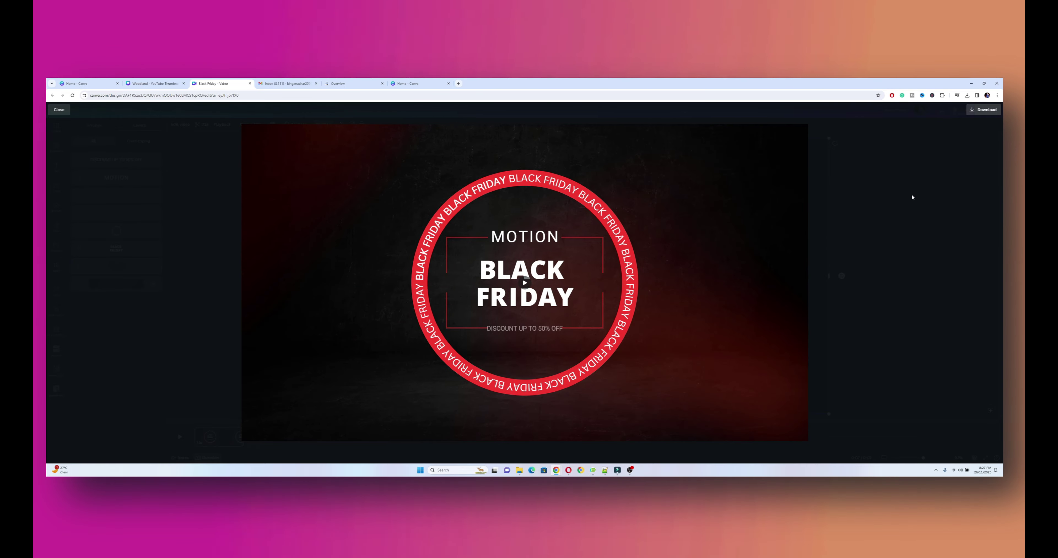
{"action": "key", "text": "Escape"}
Step: Preview writing-style text animations such as Block, Burst and Skate on the central BLACK FRIDAY heading
{"action": "left_click", "coordinate": [558, 282]}
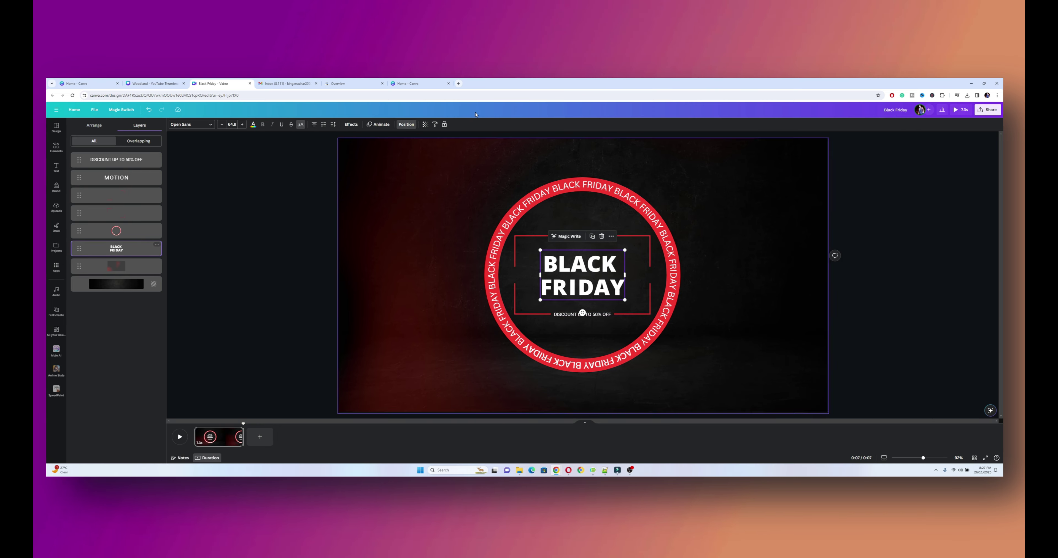
{"action": "left_click", "coordinate": [378, 124]}
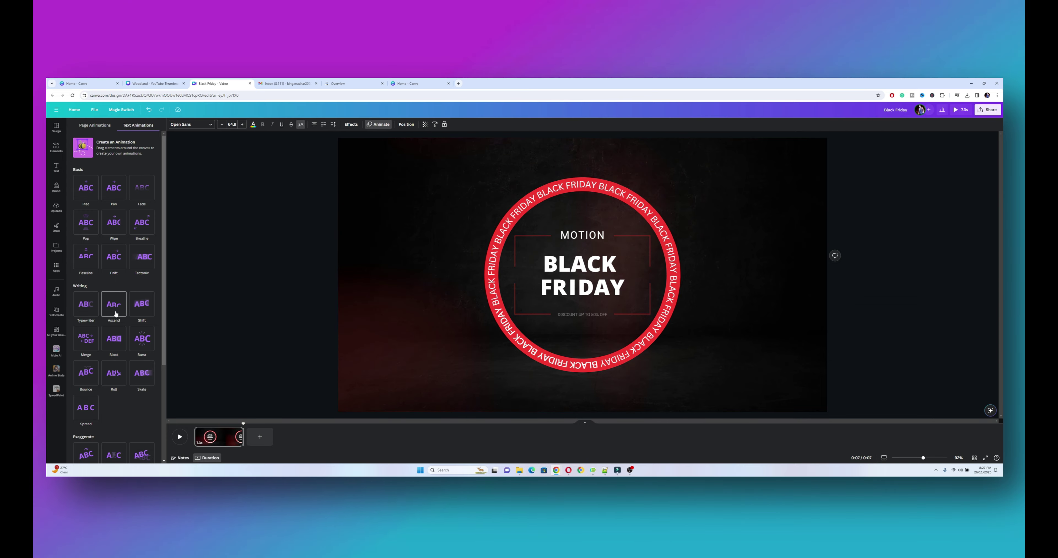
{"action": "left_click", "coordinate": [115, 338]}
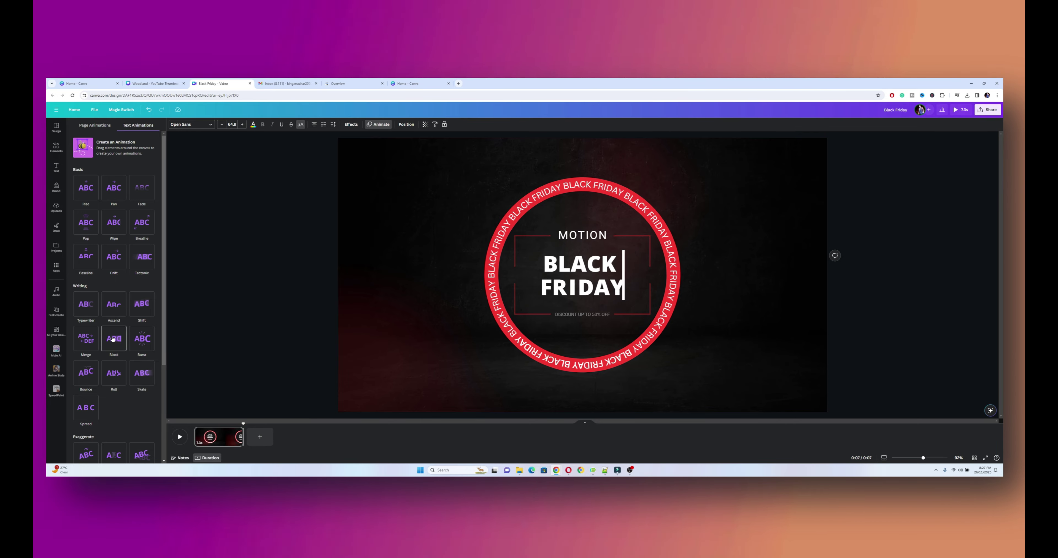
{"action": "left_click", "coordinate": [114, 373]}
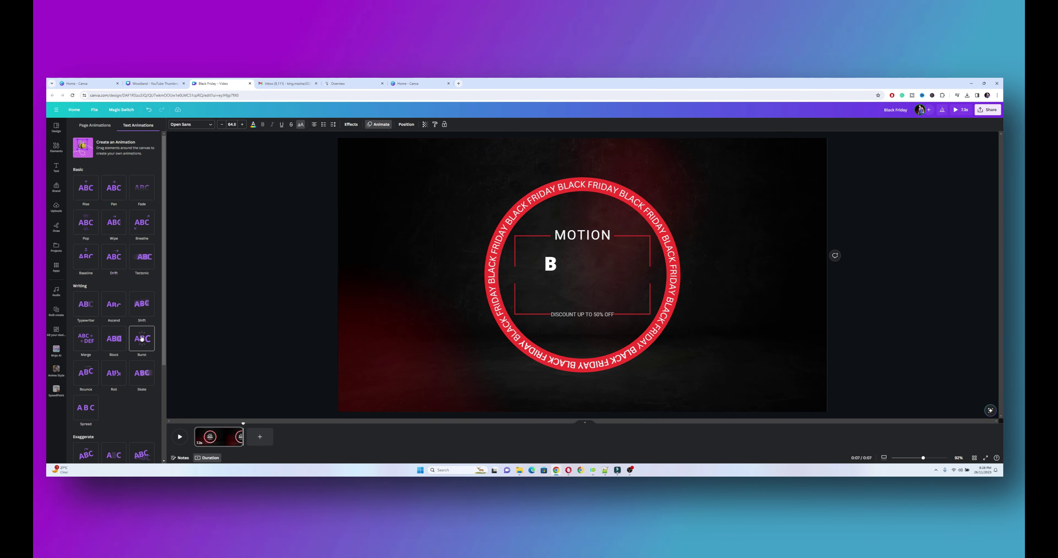
{"action": "left_click", "coordinate": [140, 373]}
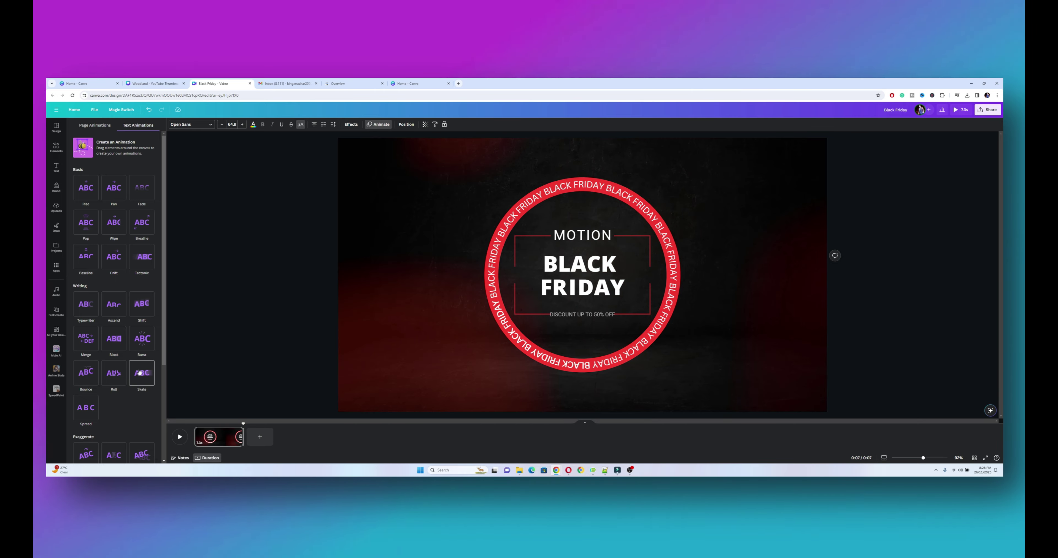